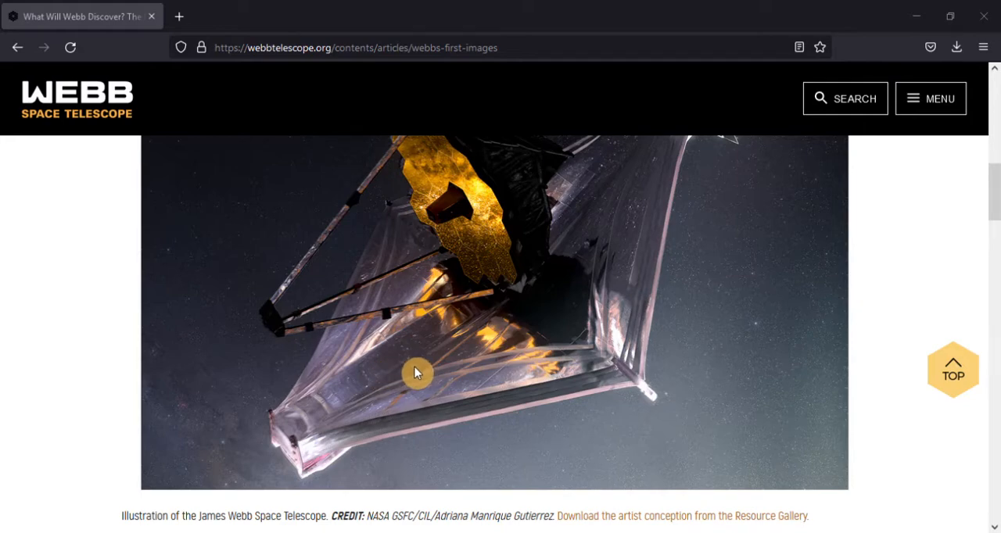
scroll(416, 371, down, 3)
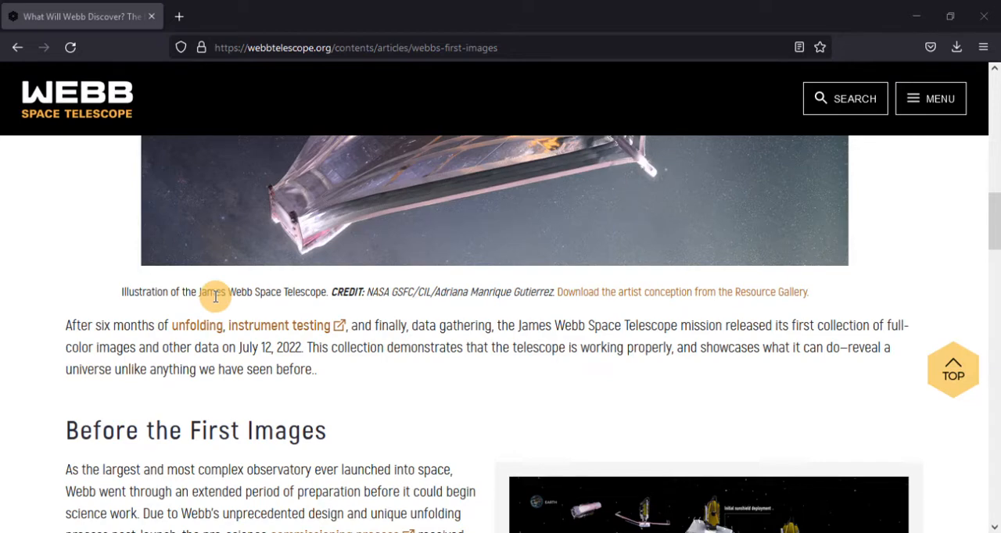
scroll(216, 295, up, 10)
scroll(484, 295, down, 4)
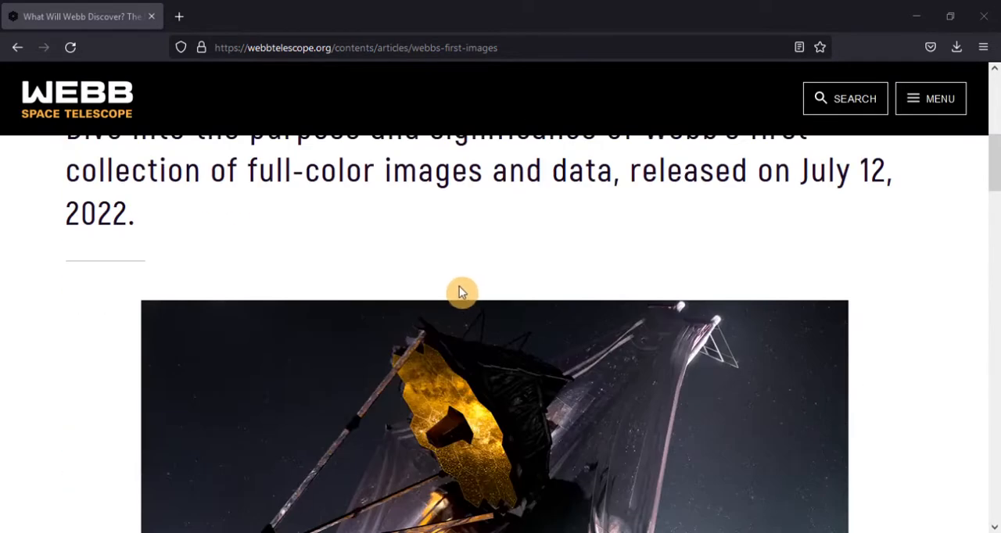
scroll(657, 277, up, 3)
scroll(627, 339, up, 1)
mouse_move(640, 320)
mouse_down()
mouse_move(992, 337)
mouse_move(232, 393)
mouse_up()
- Load webbtelescope.org in a new browser tab
click(235, 389)
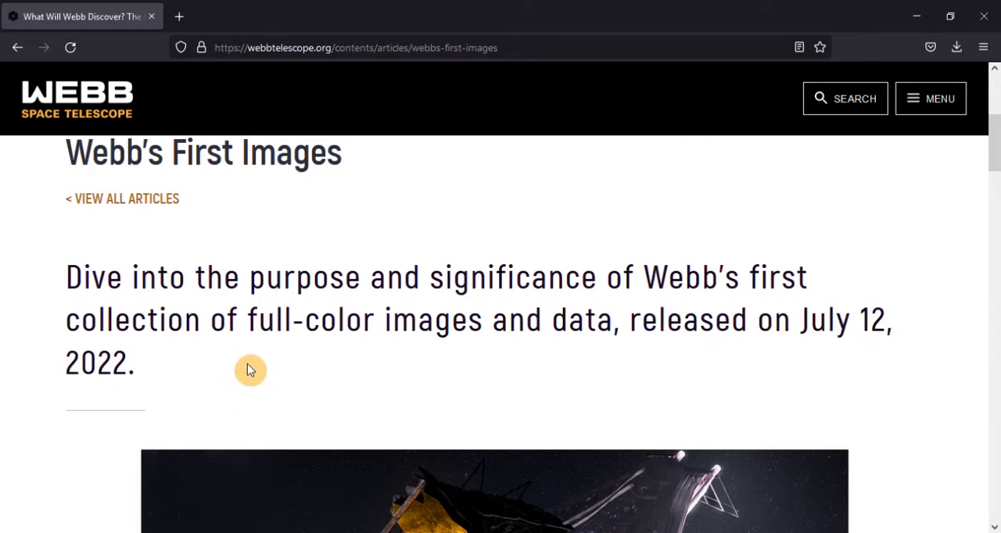
scroll(250, 370, down, 3)
scroll(644, 361, down, 5)
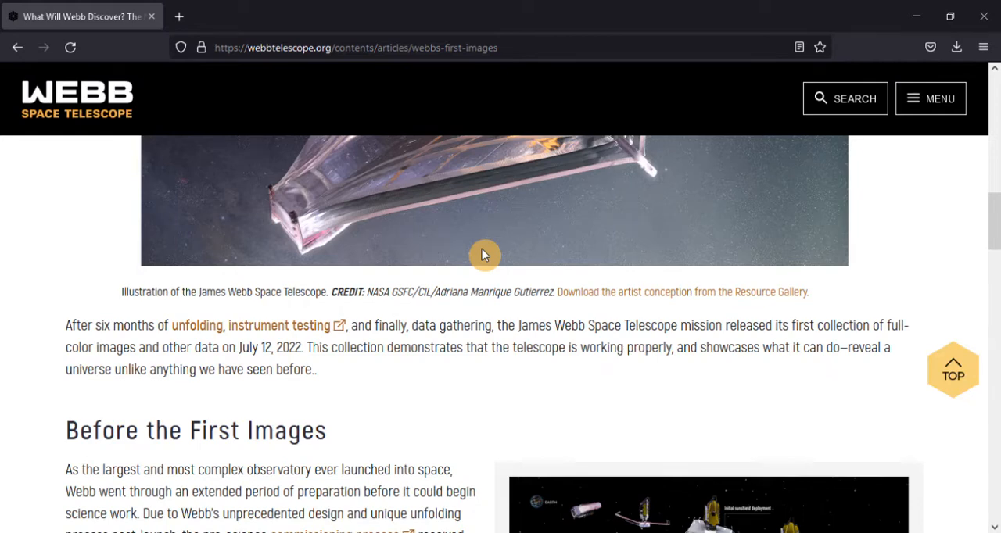
scroll(482, 254, down, 3)
scroll(481, 254, up, 5)
scroll(437, 220, up, 5)
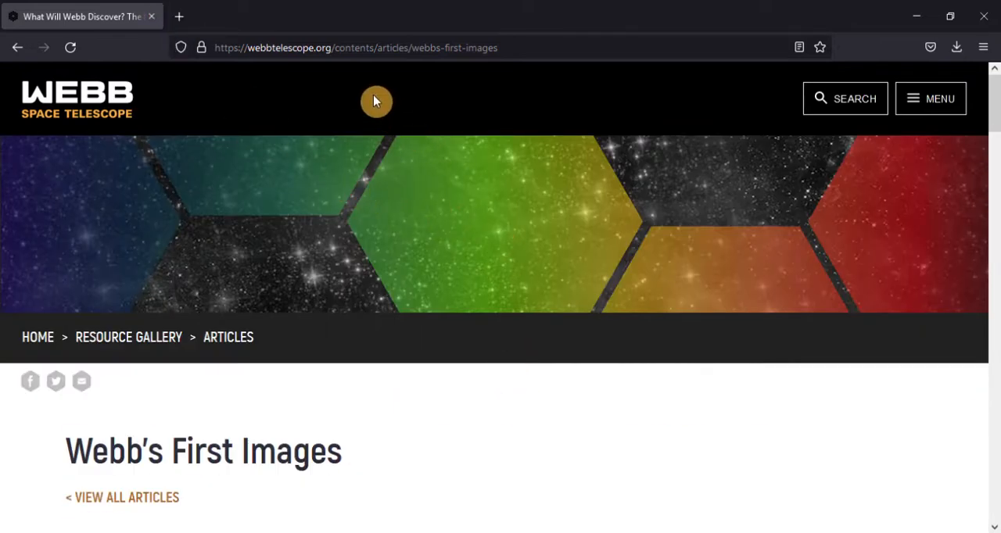
click(179, 17)
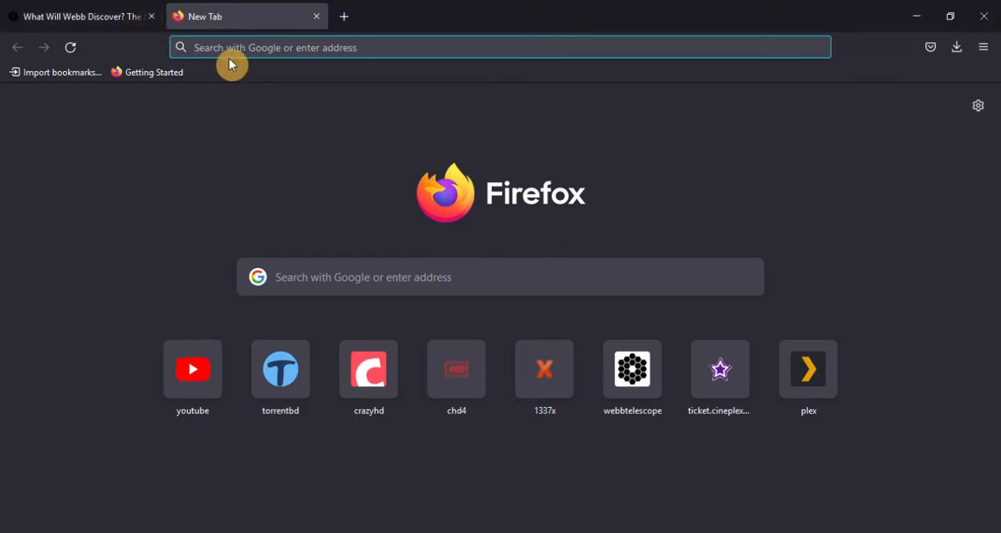
text(we)
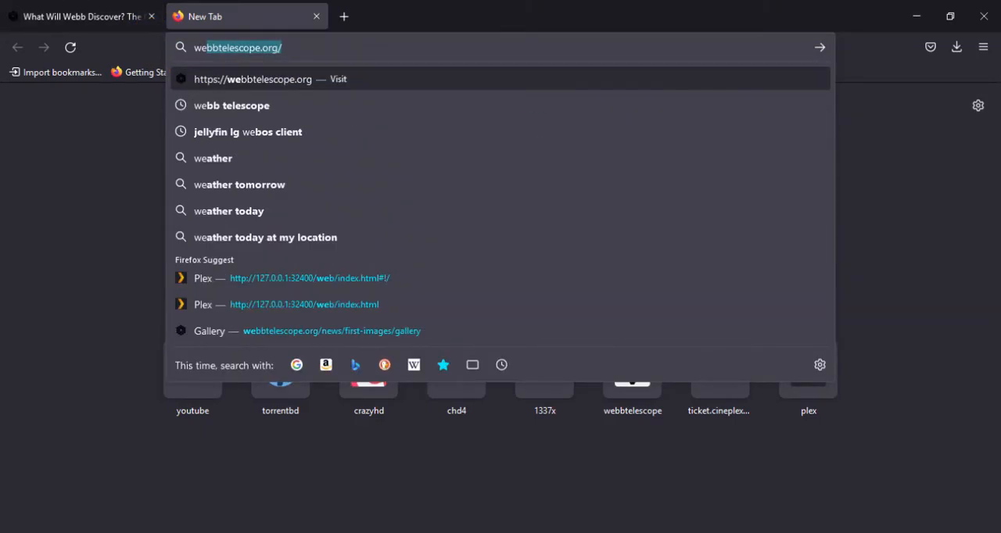
text(bbtelescope.o)
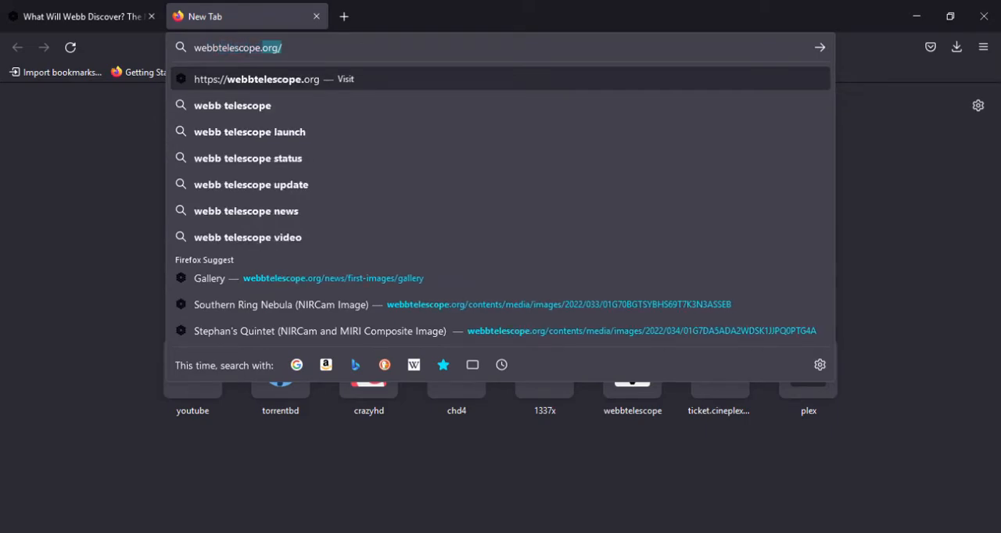
text(rg)
key(Return)
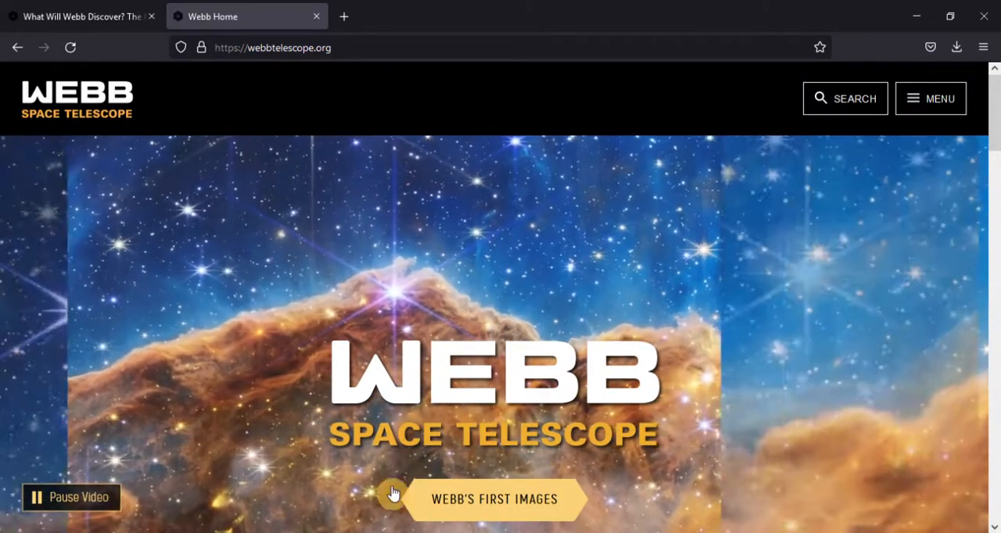
scroll(470, 326, down, 5)
scroll(471, 327, up, 3)
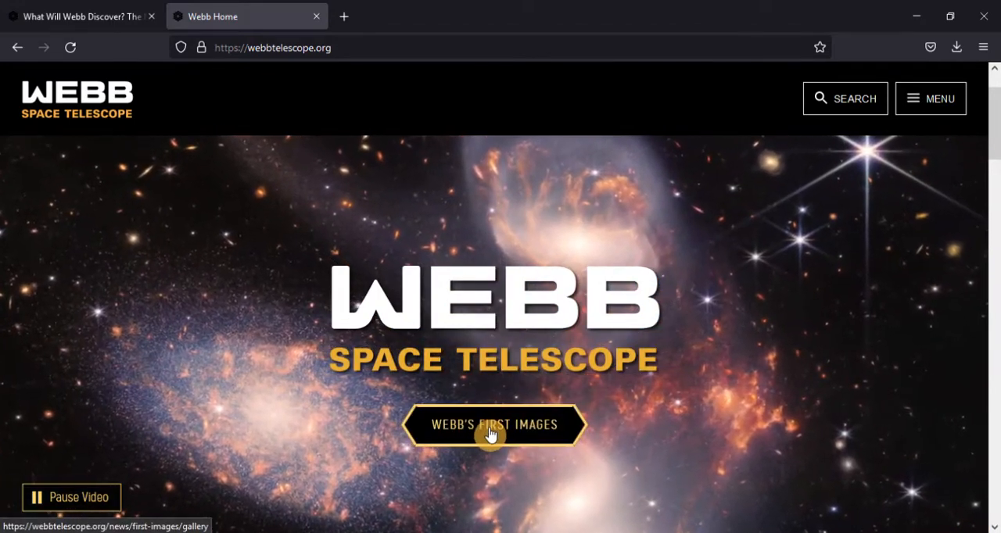
- Open the Webb's First Images gallery from the homepage
click(488, 428)
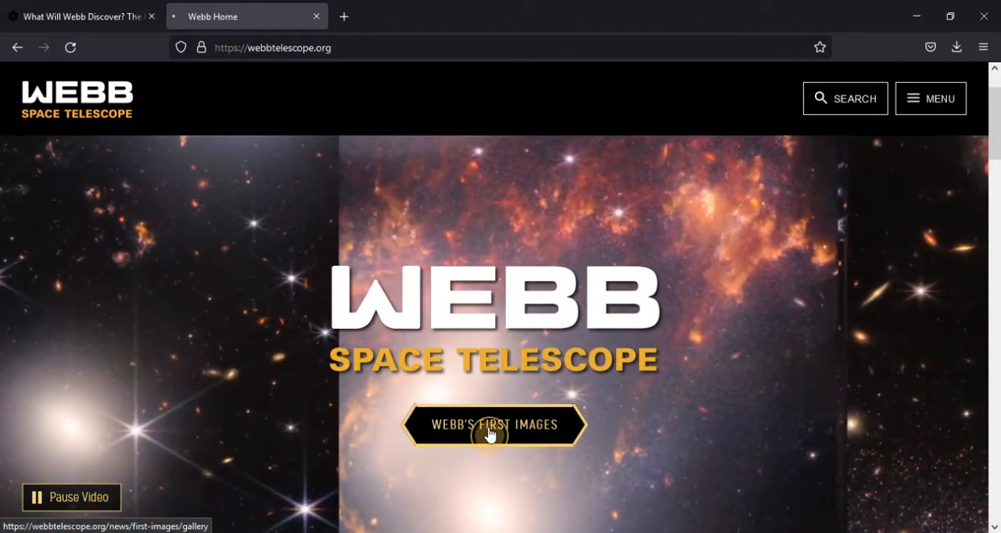
scroll(528, 306, down, 5)
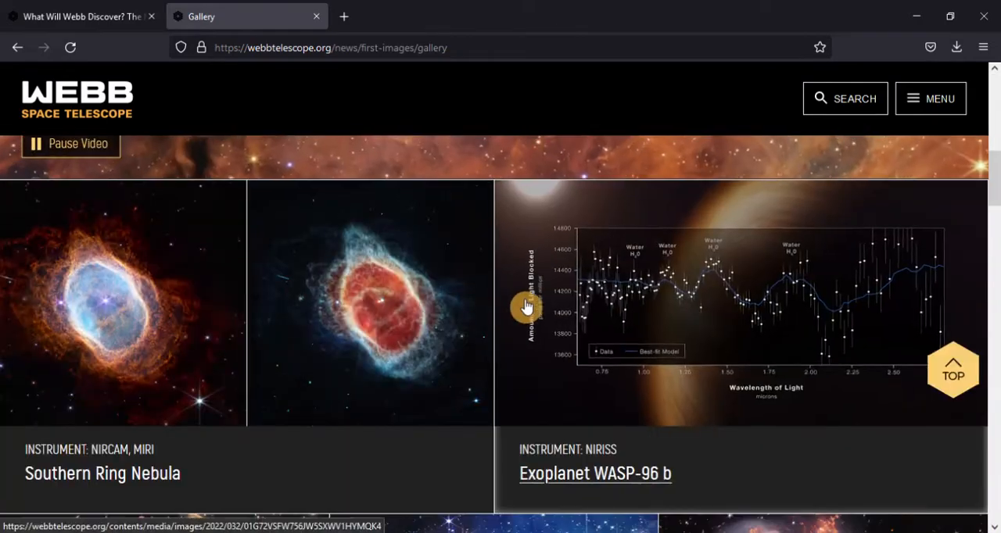
scroll(526, 306, down, 3)
scroll(661, 374, down, 3)
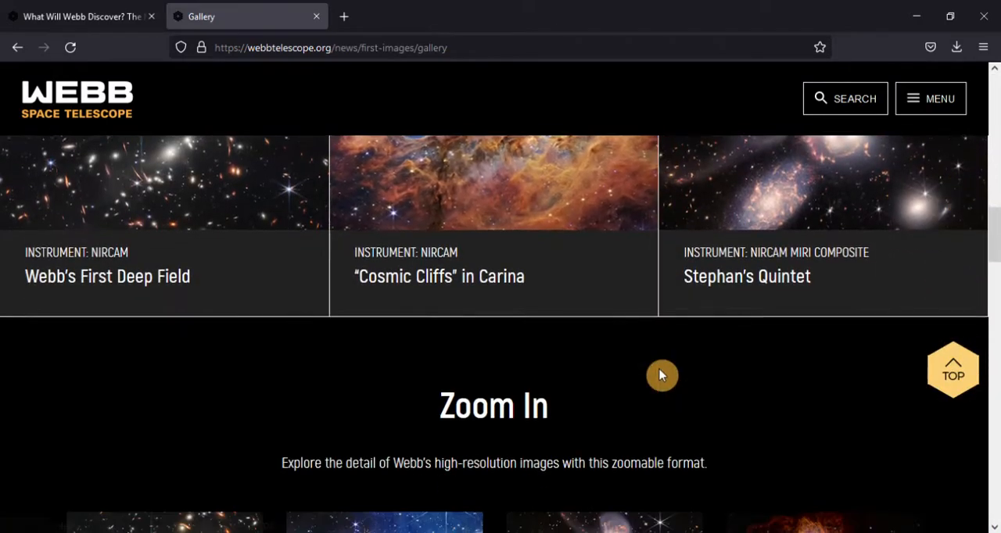
scroll(659, 375, down, 2)
scroll(657, 383, down, 3)
scroll(651, 399, up, 4)
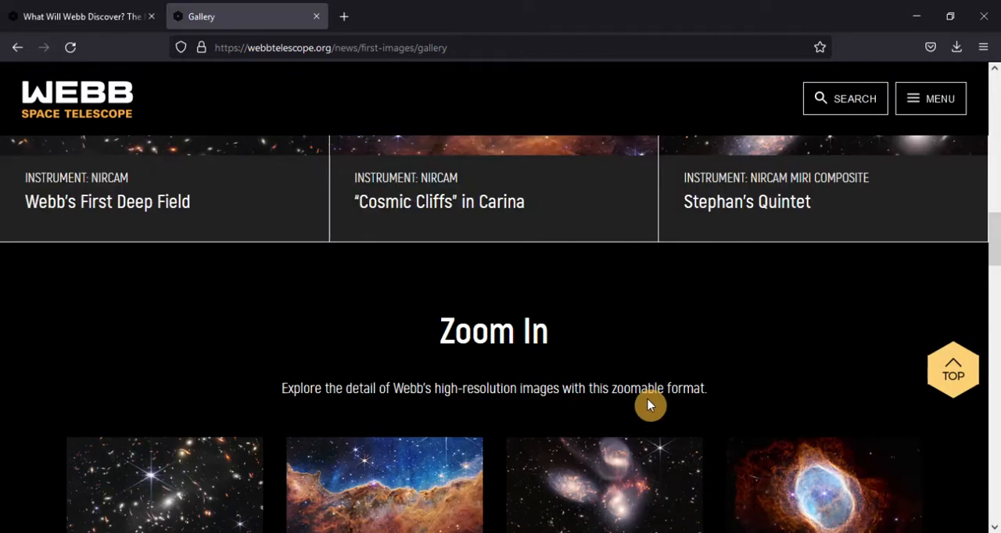
scroll(547, 324, down, 1)
scroll(531, 297, down, 2)
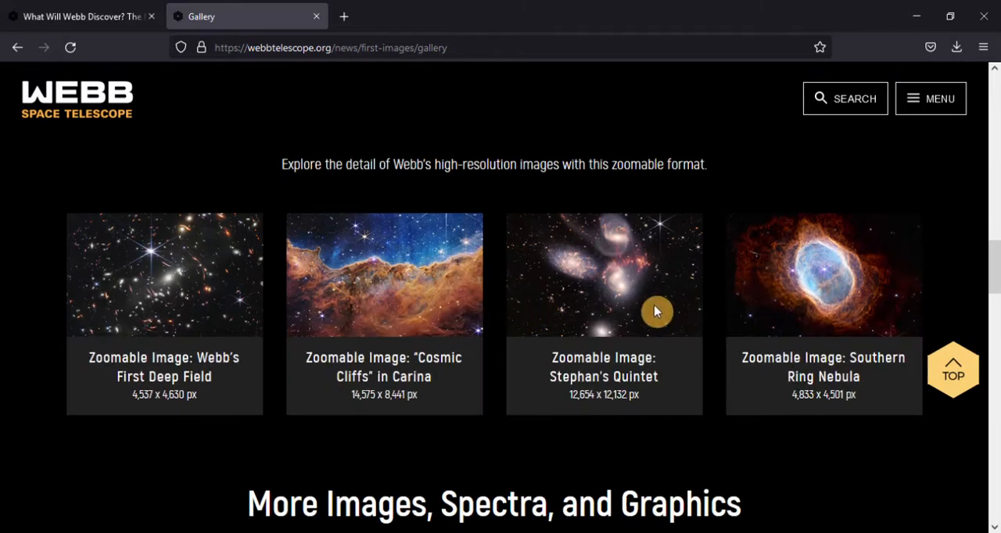
scroll(649, 311, up, 2)
scroll(531, 375, down, 2)
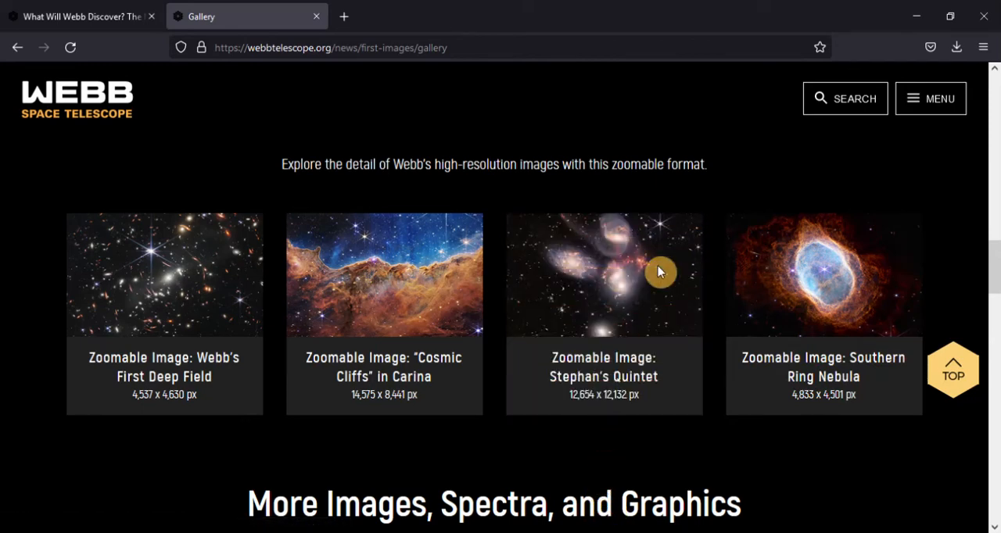
mouse_move(603, 314)
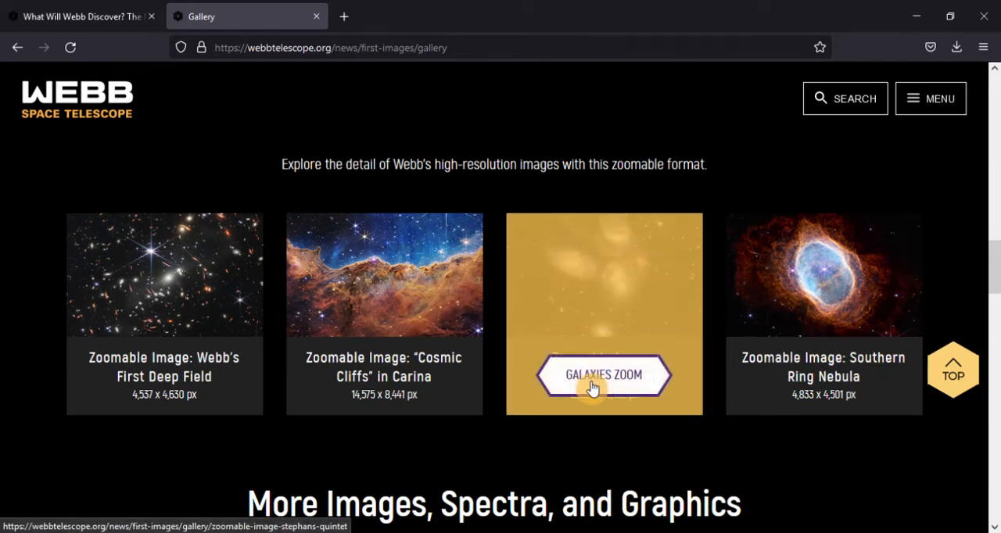
- Explore the zoomable Stephan's Quintet image, panning to a darker region of small galaxies
click(591, 388)
scroll(591, 387, down, 3)
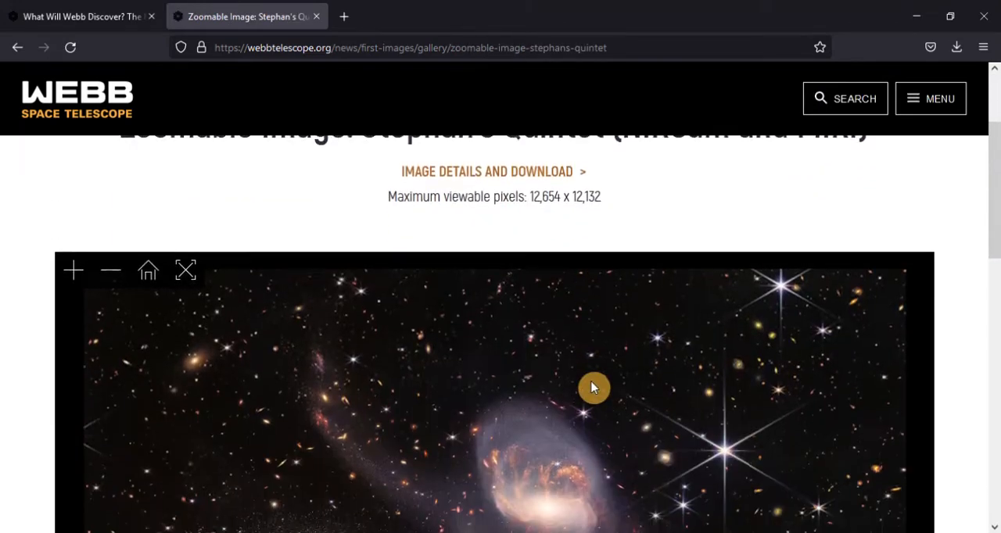
scroll(538, 428, up, 2)
scroll(537, 416, up, 2)
scroll(534, 336, up, 3)
scroll(531, 293, up, 2)
drag(532, 286, 918, 417)
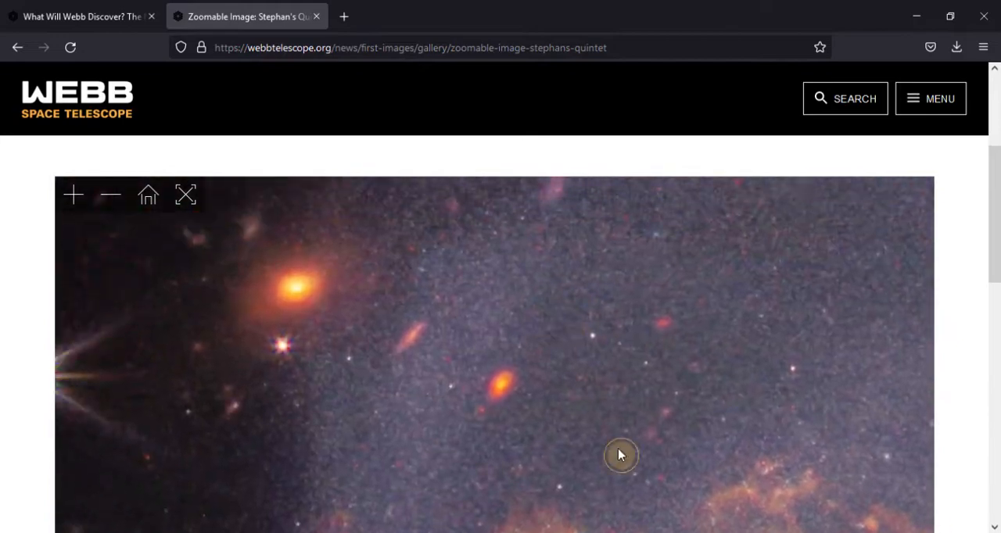
scroll(746, 363, down, 2)
scroll(737, 357, down, 2)
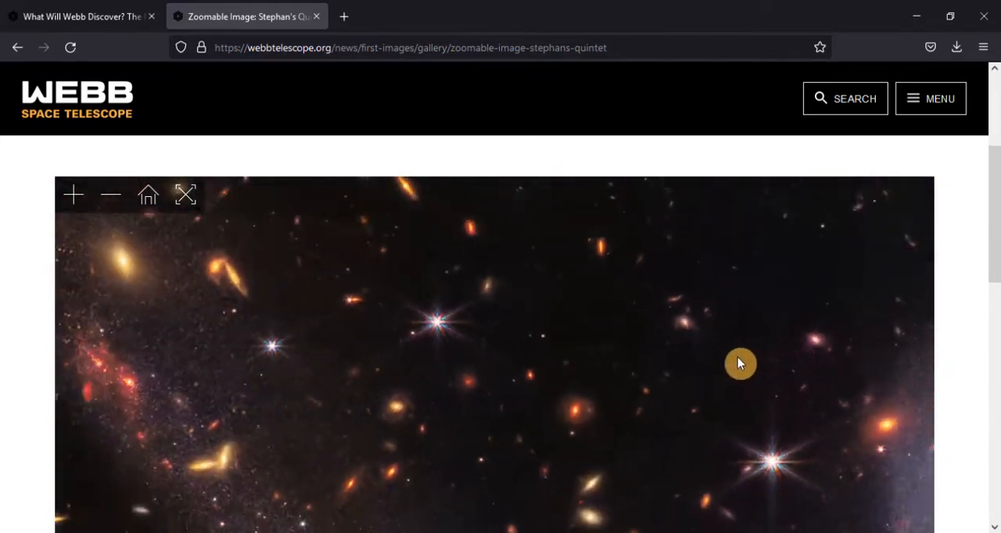
scroll(733, 365, down, 2)
drag(688, 468, 306, 223)
scroll(309, 239, down, 2)
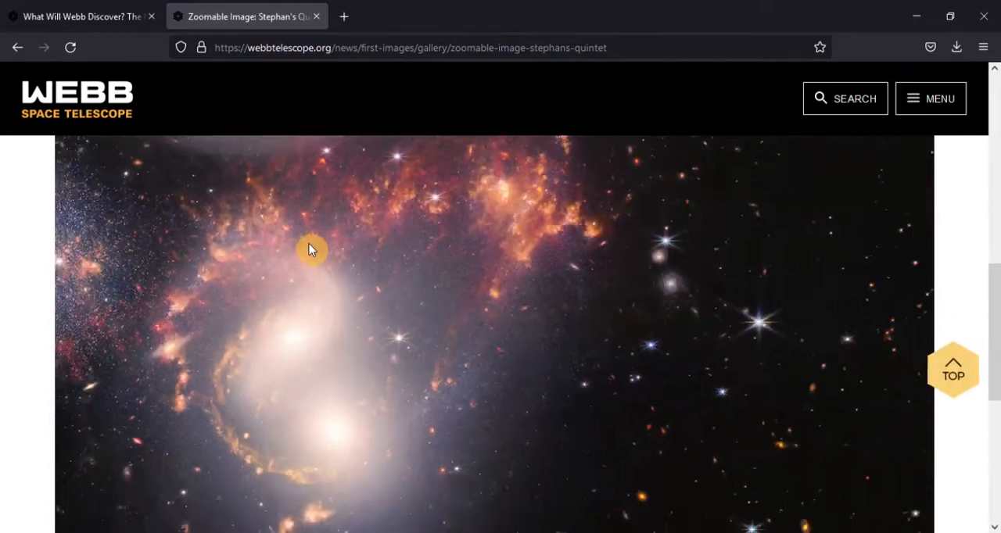
scroll(563, 398, down, 2)
scroll(559, 400, down, 2)
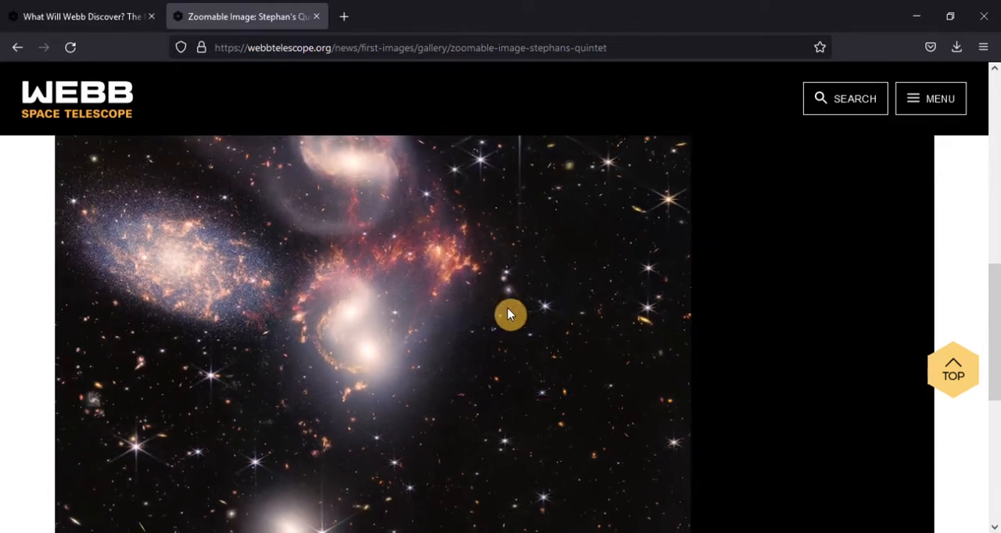
scroll(997, 272, up, 3)
scroll(998, 272, up, 3)
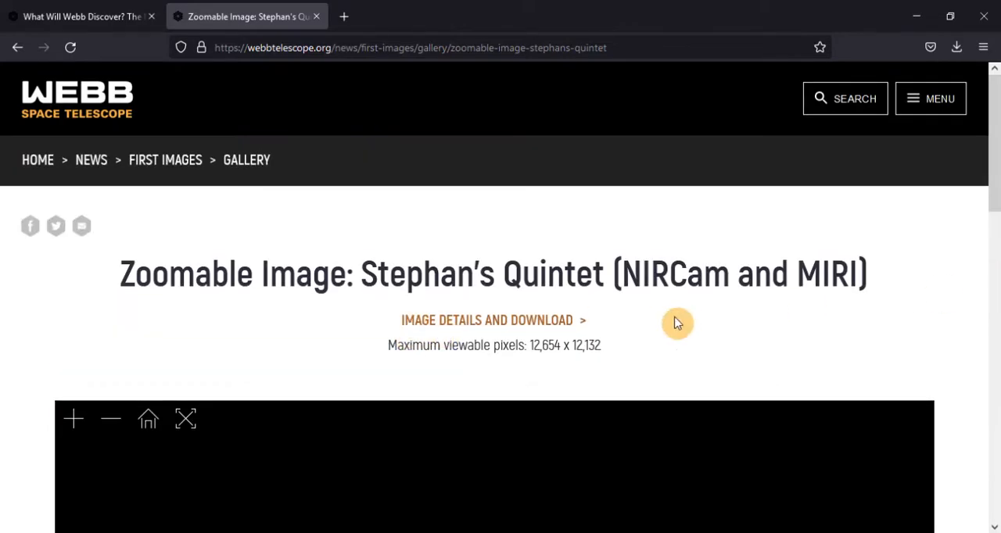
- View the Stephan's Quintet image details and downloads, then go back to the gallery
click(486, 327)
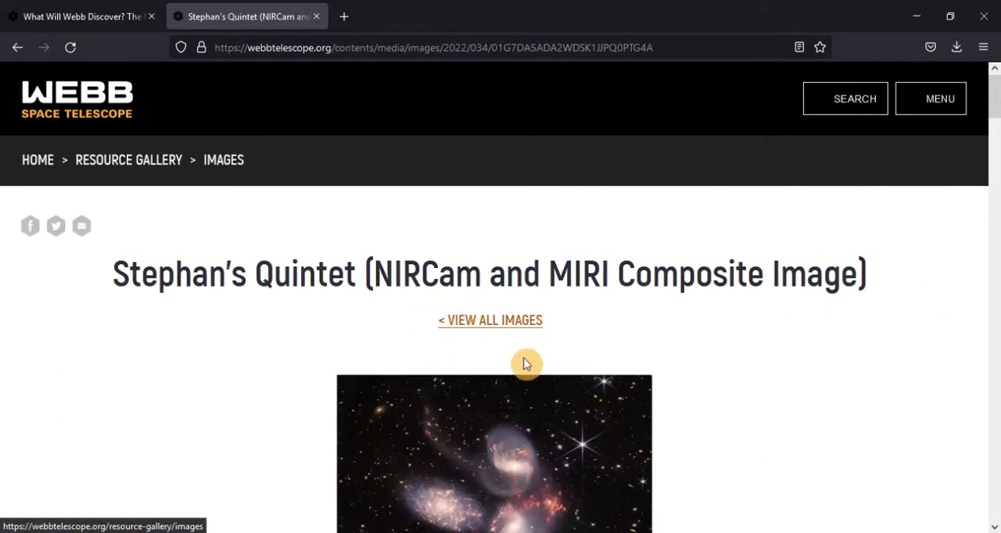
scroll(657, 451, down, 5)
scroll(655, 415, down, 5)
scroll(652, 407, down, 3)
scroll(649, 441, up, 5)
scroll(586, 398, up, 8)
click(11, 49)
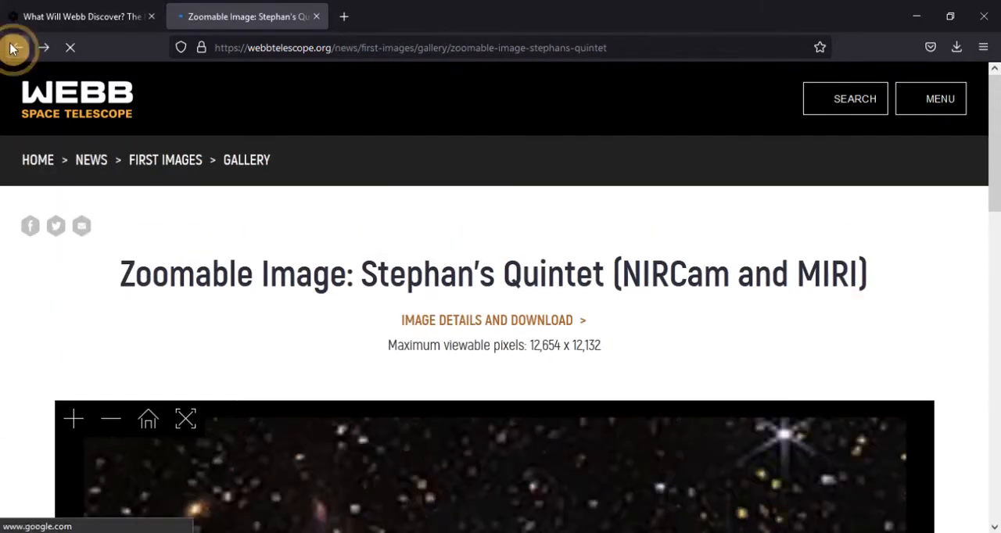
click(11, 48)
scroll(388, 410, up, 5)
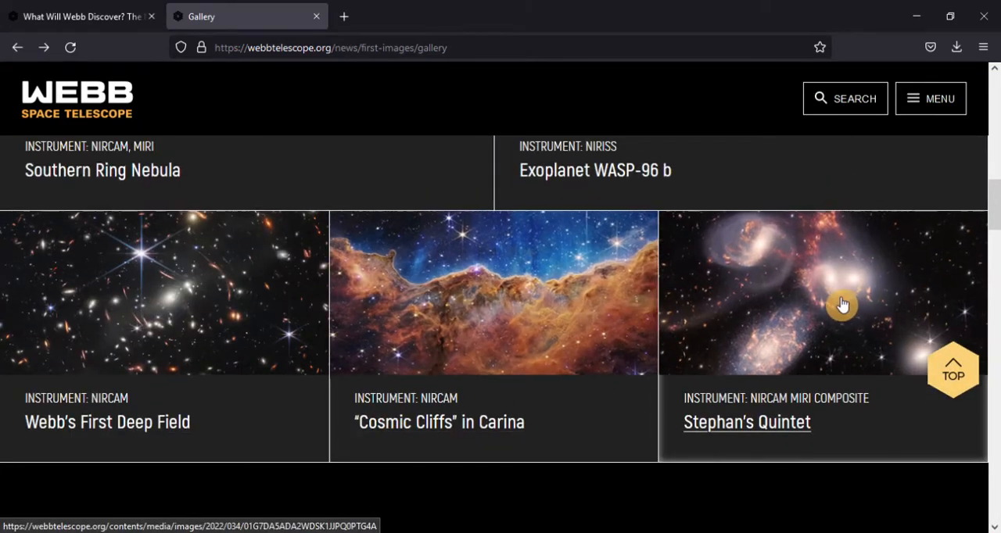
scroll(846, 305, up, 10)
scroll(841, 305, down, 3)
scroll(841, 304, down, 3)
scroll(841, 305, down, 4)
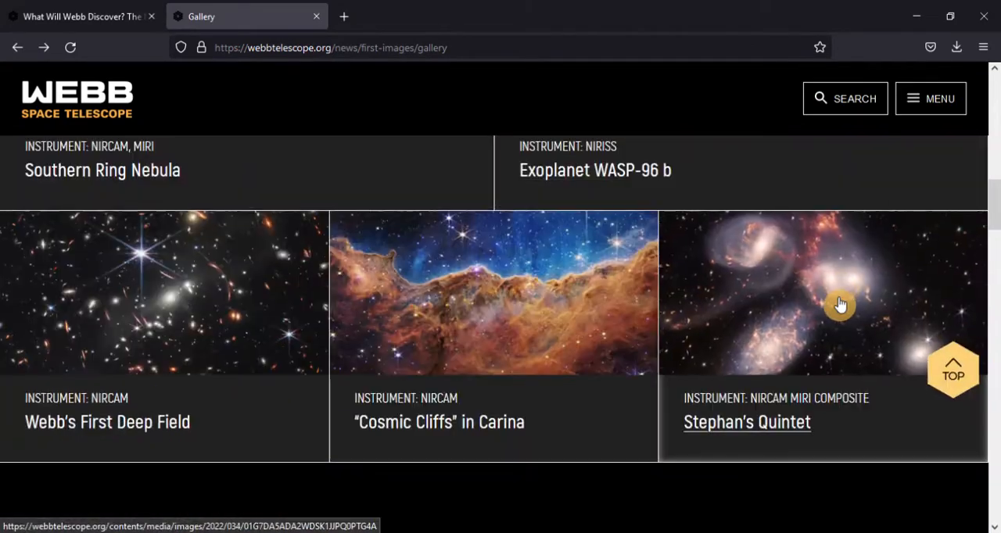
- Open the Stephan's Quintet page and highlight the start of its composite-image paragraph
click(837, 305)
scroll(469, 323, down, 3)
scroll(474, 324, down, 6)
scroll(407, 322, down, 5)
scroll(339, 322, up, 3)
scroll(337, 326, up, 2)
scroll(336, 330, down, 4)
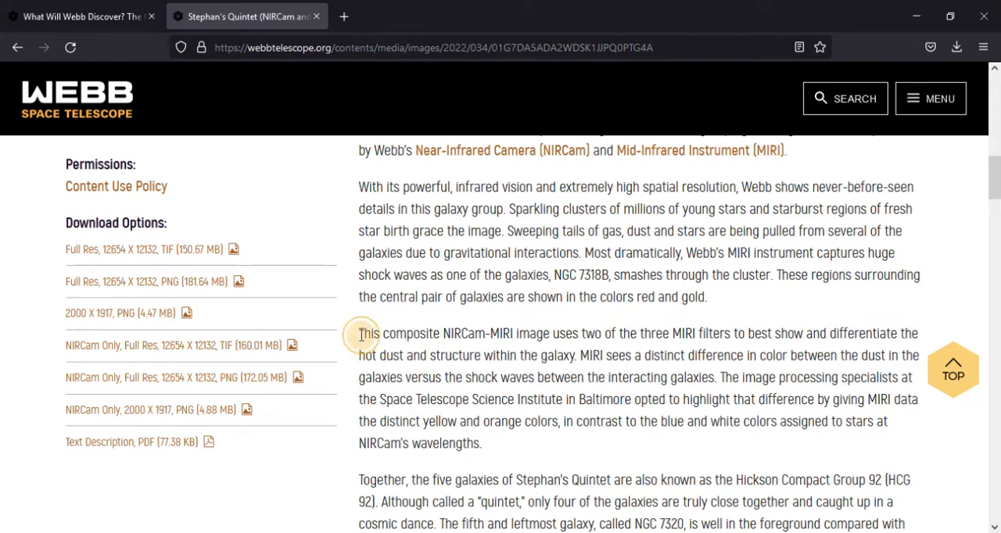
drag(358, 340, 665, 359)
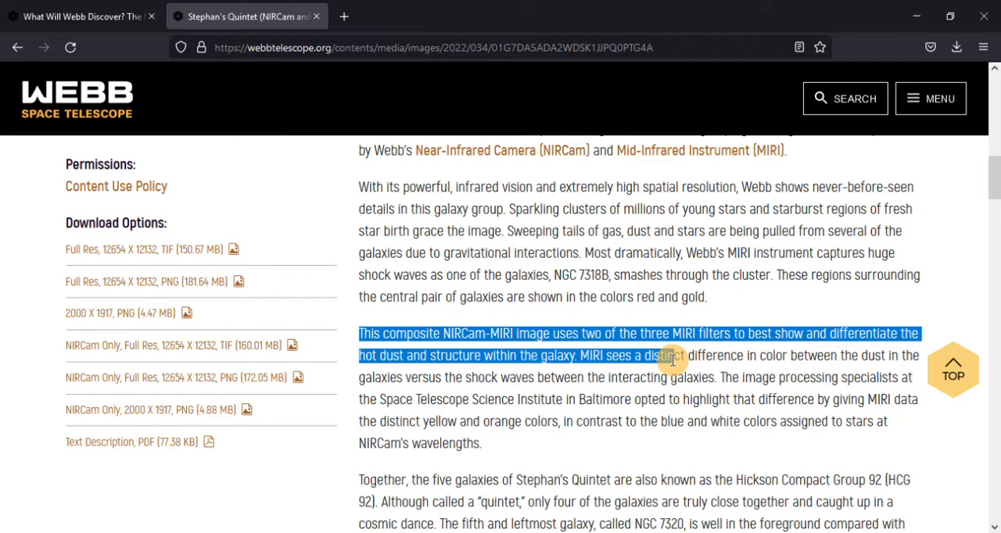
drag(671, 359, 912, 377)
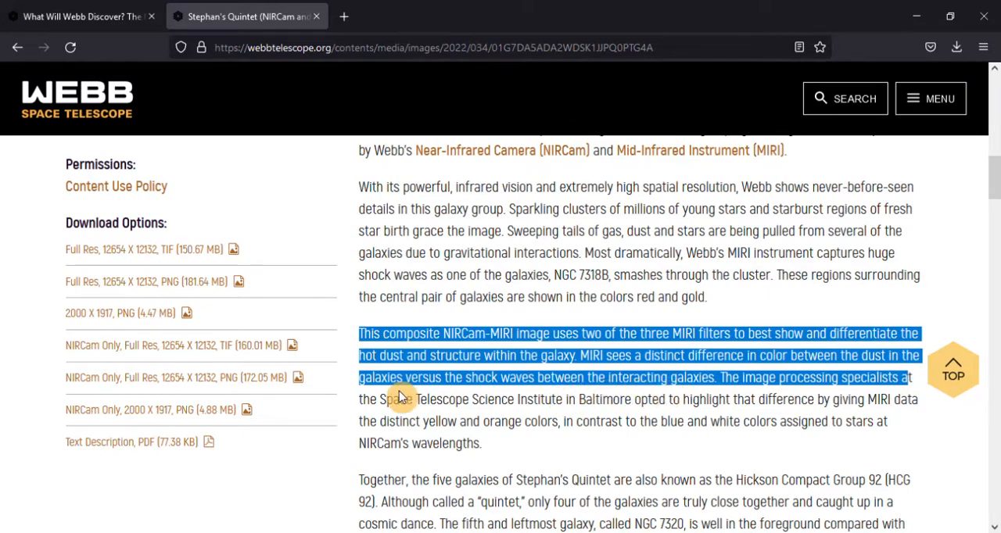
click(9, 413)
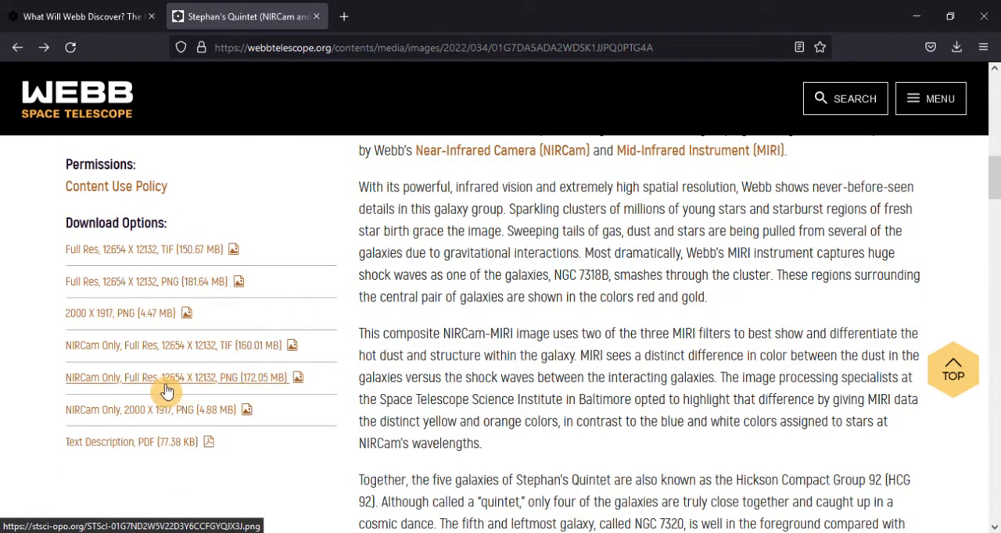
- Save the 'NIRCam Only, Full Res, TIF (160.01 MB)' link to start its download
right_click(166, 391)
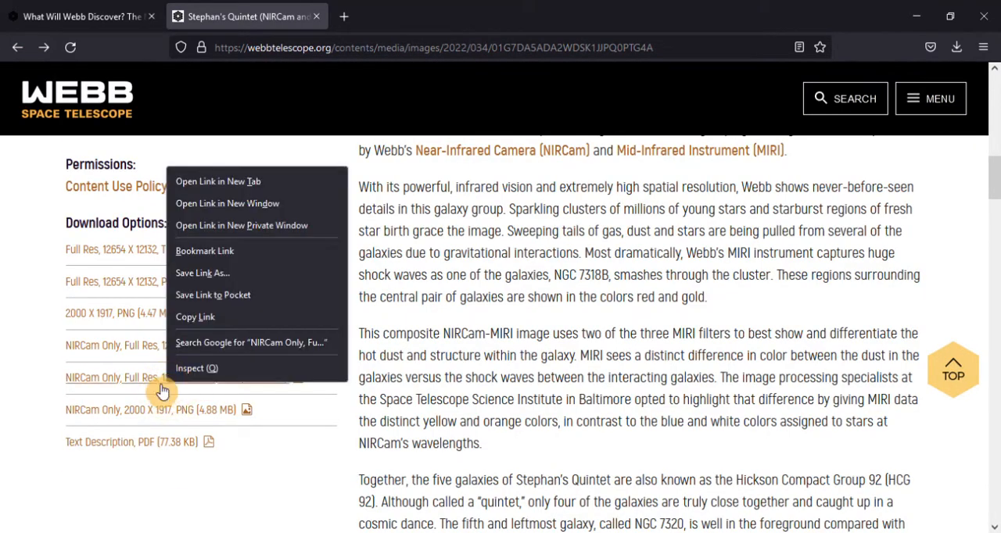
click(112, 347)
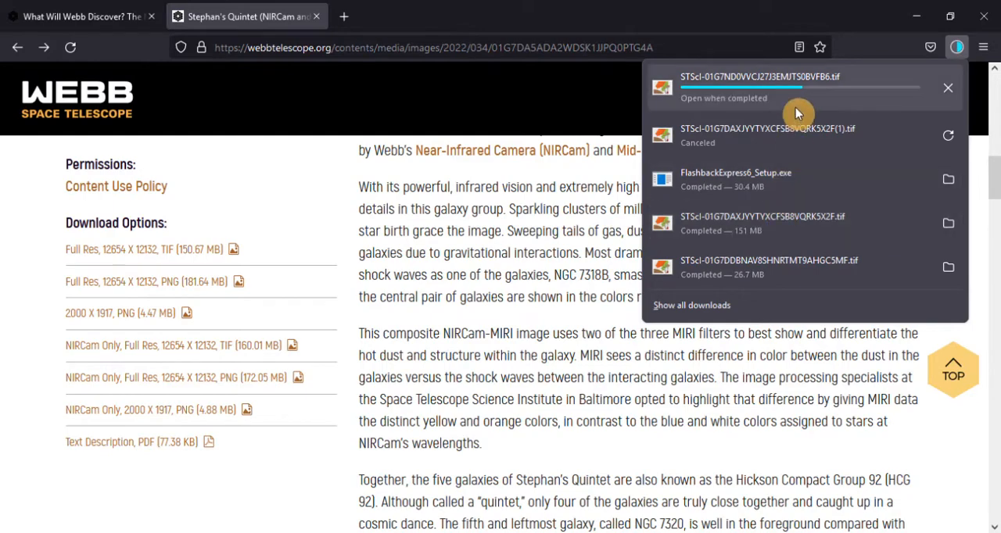
scroll(286, 190, up, 3)
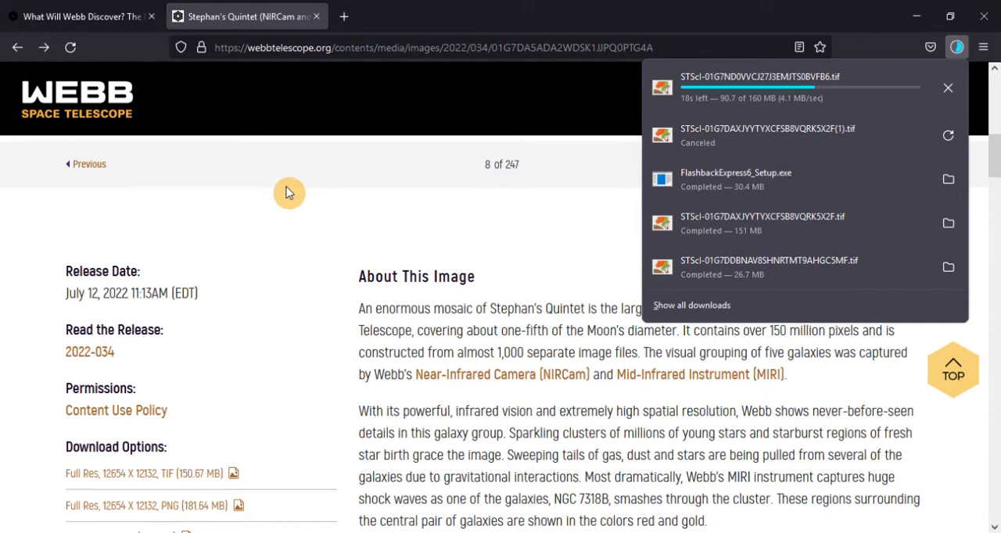
scroll(331, 272, up, 4)
scroll(436, 337, up, 2)
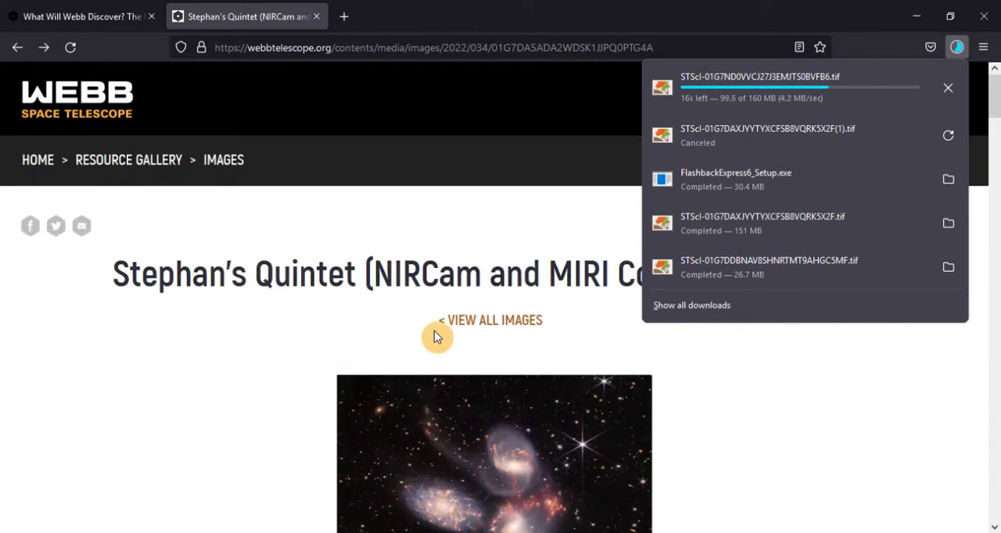
scroll(435, 334, down, 6)
scroll(436, 333, down, 5)
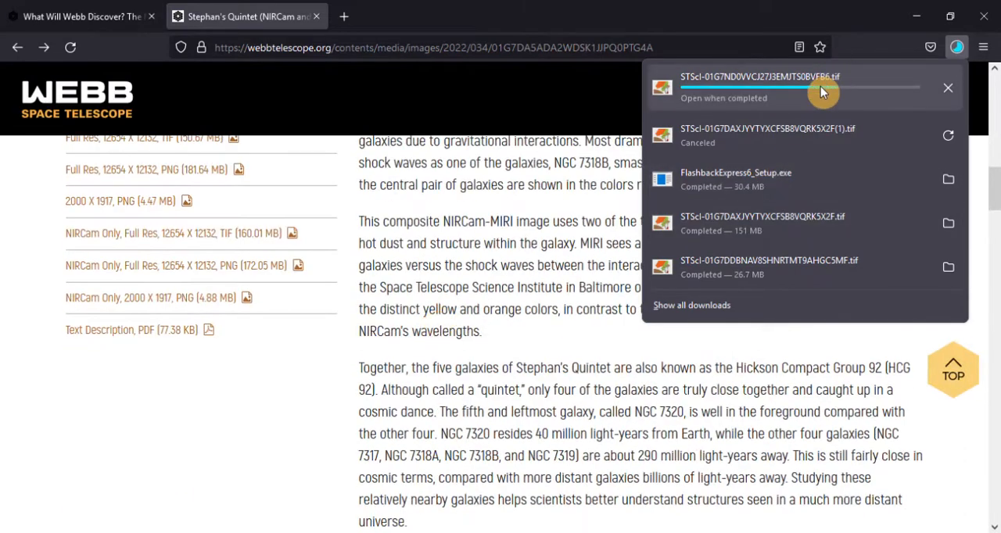
scroll(643, 371, down, 5)
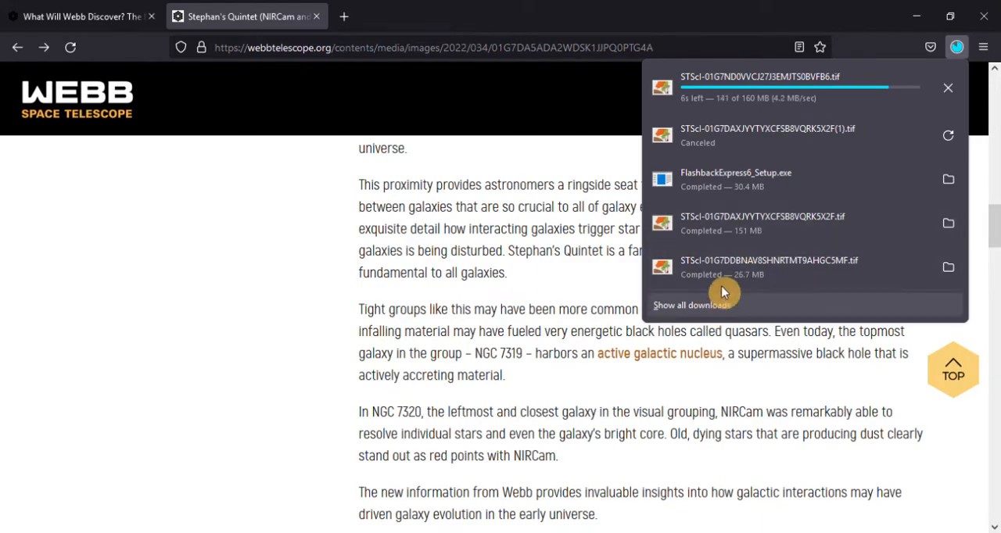
- Open the earlier completed deep-field TIF from the downloads panel in Photo Viewer
click(850, 268)
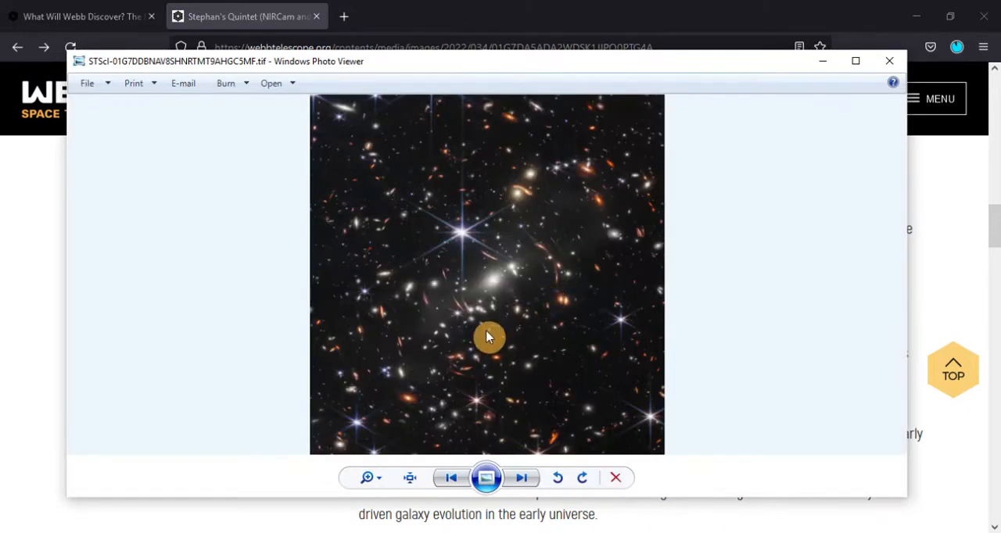
scroll(451, 368, up, 2)
scroll(440, 375, up, 2)
scroll(440, 374, up, 1)
scroll(440, 375, down, 1)
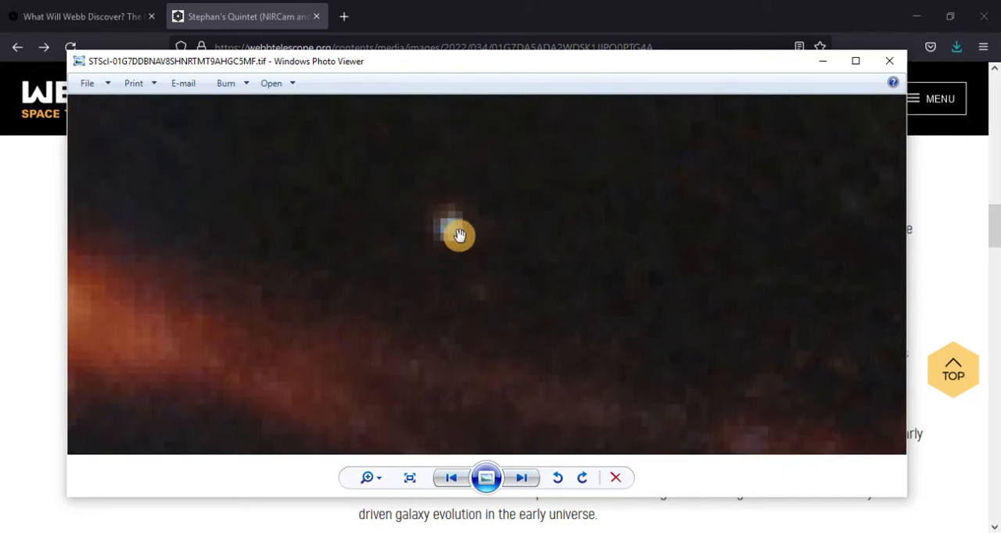
scroll(459, 242, down, 2)
scroll(458, 246, down, 2)
scroll(457, 253, down, 2)
- Close the deep-field image and open the finished 160 MB Stephan's Quintet TIF
click(889, 61)
click(956, 47)
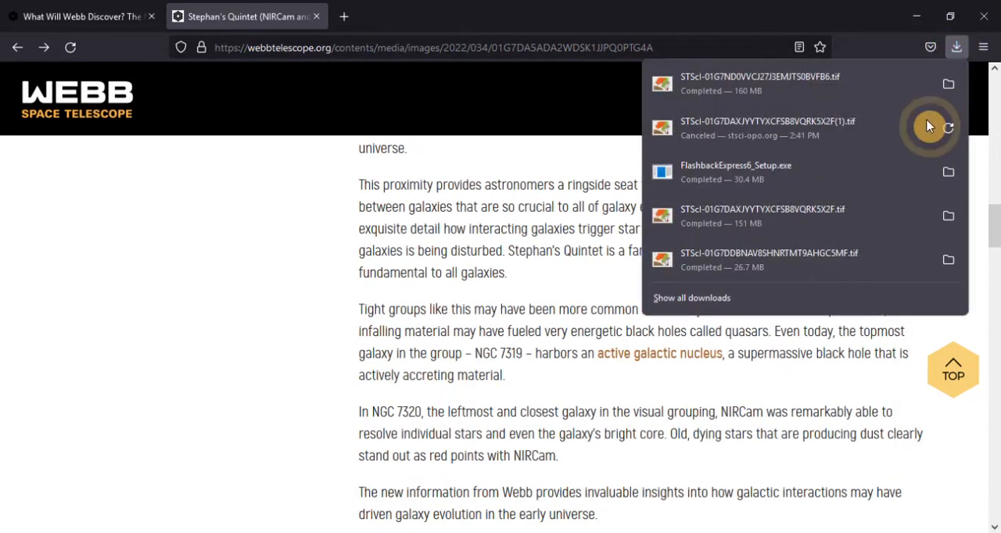
click(707, 82)
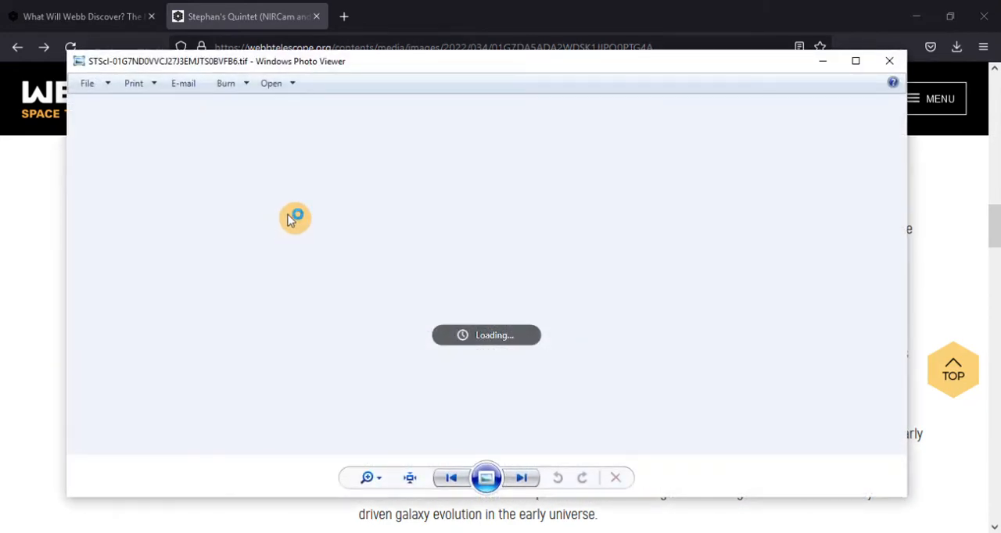
scroll(460, 337, up, 1)
scroll(461, 337, up, 2)
scroll(462, 336, down, 2)
scroll(462, 336, up, 3)
- Pan around the zoomed star field, moving away from the bright spiked star
mouse_move(368, 294)
mouse_down()
mouse_move(536, 337)
mouse_move(474, 342)
mouse_move(333, 276)
mouse_move(482, 362)
mouse_move(586, 355)
mouse_up()
scroll(266, 275, up, 3)
mouse_move(267, 275)
mouse_down()
mouse_move(472, 306)
mouse_move(639, 408)
mouse_move(472, 351)
mouse_up()
scroll(472, 351, up, 2)
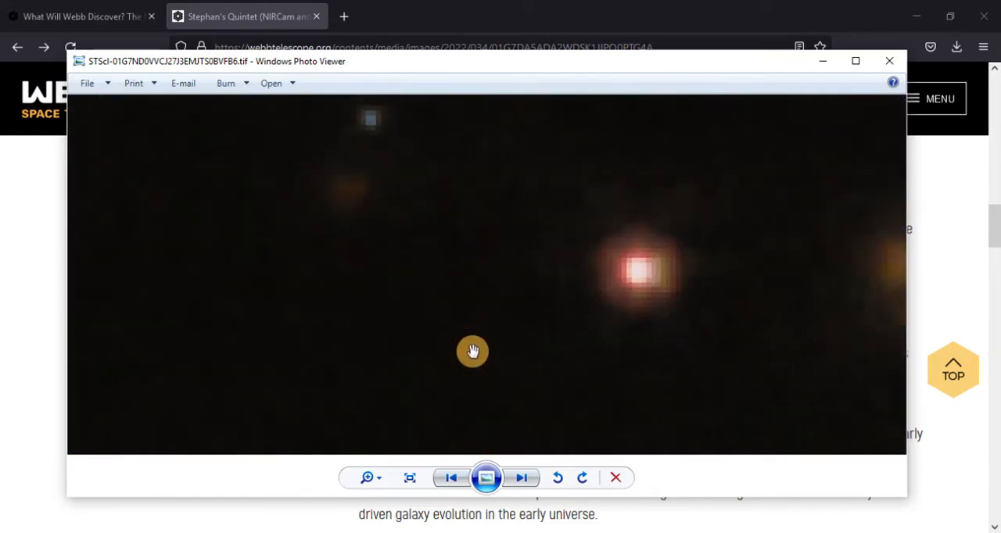
scroll(471, 343, down, 3)
scroll(471, 343, down, 3)
scroll(472, 343, down, 3)
scroll(557, 294, up, 1)
scroll(550, 315, up, 3)
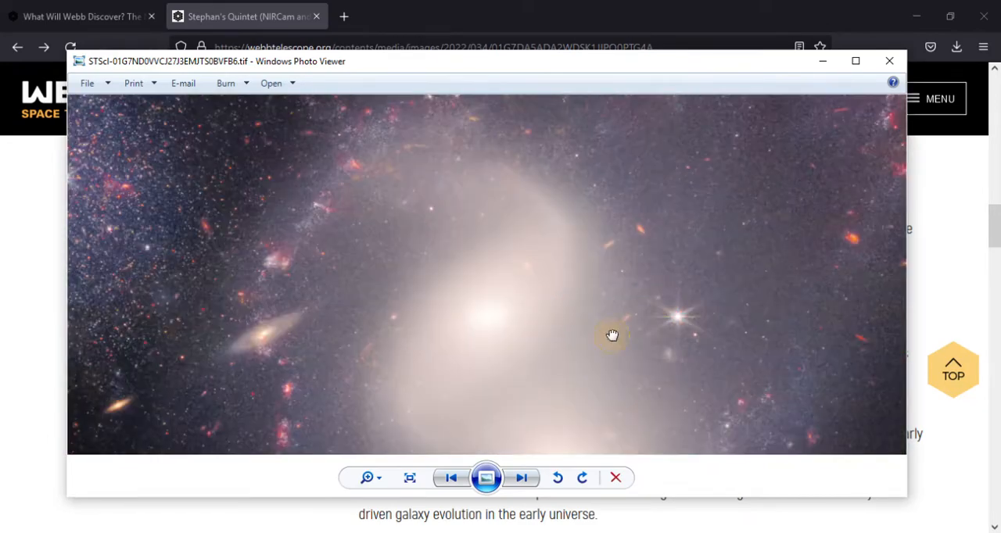
scroll(496, 365, up, 2)
scroll(391, 372, up, 2)
scroll(297, 319, up, 2)
scroll(509, 308, up, 2)
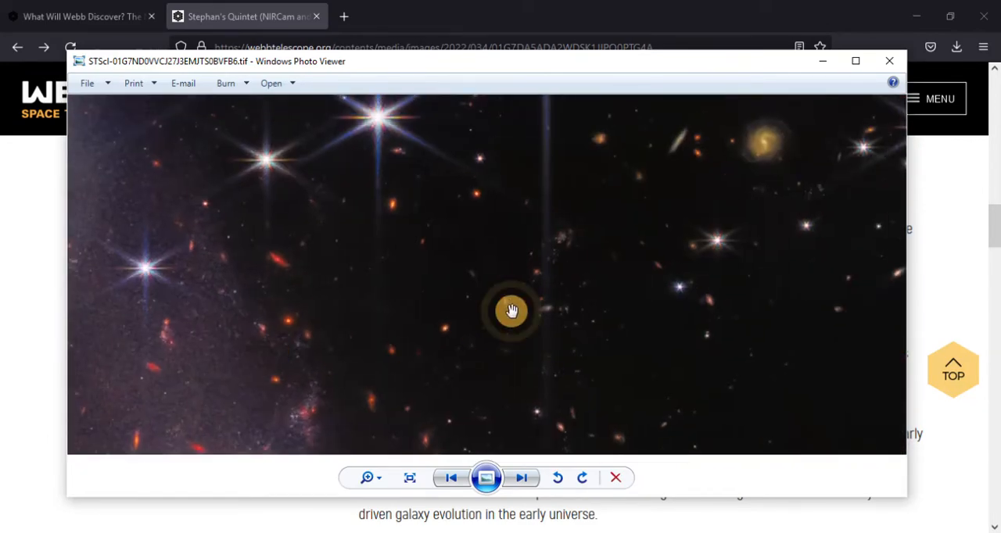
scroll(511, 312, up, 2)
scroll(512, 311, up, 1)
scroll(511, 308, up, 1)
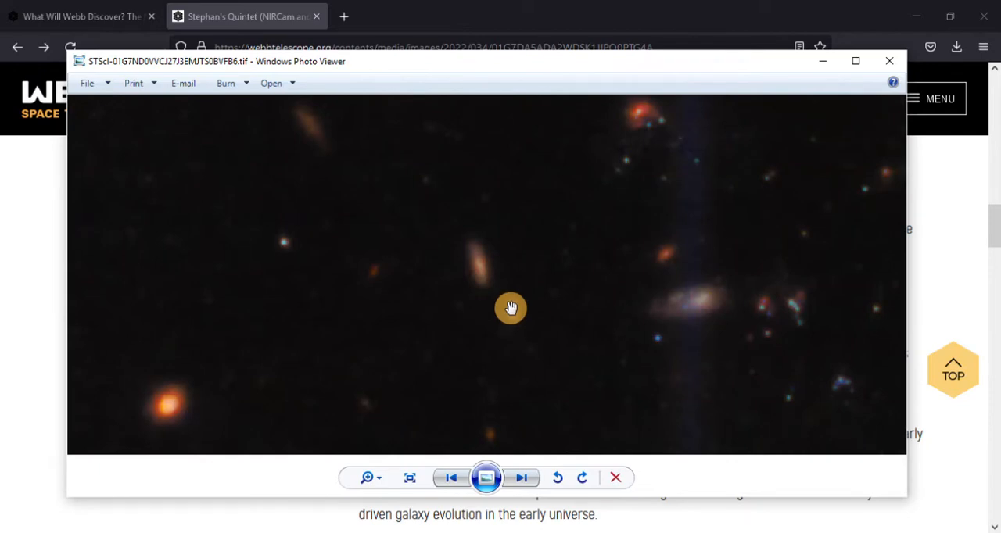
scroll(511, 308, up, 1)
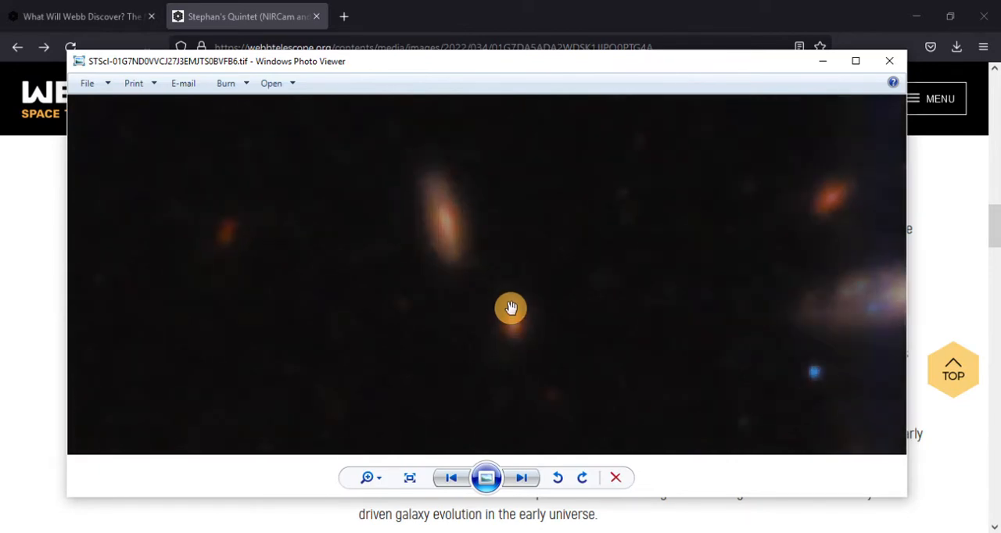
scroll(510, 308, down, 2)
scroll(510, 308, down, 2)
scroll(510, 308, down, 1)
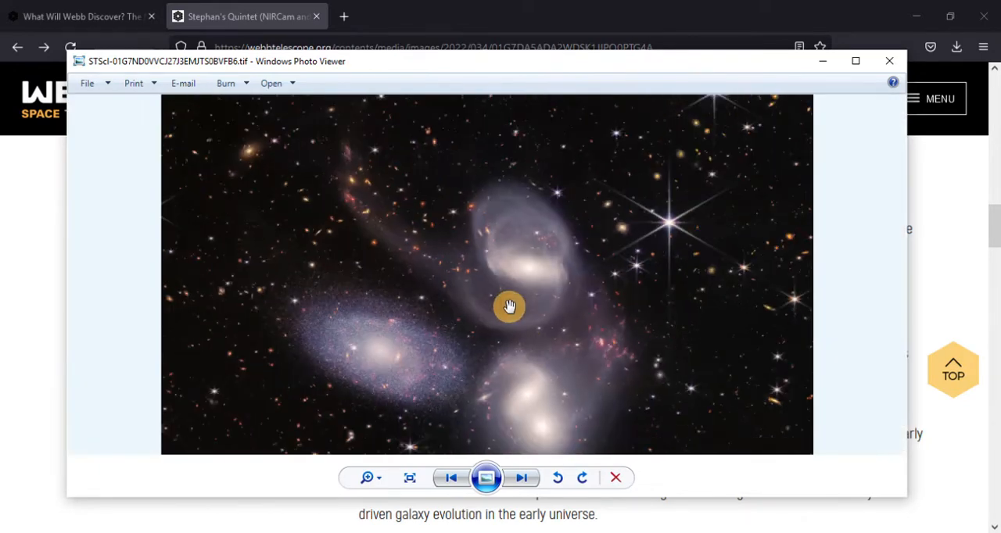
scroll(510, 312, down, 1)
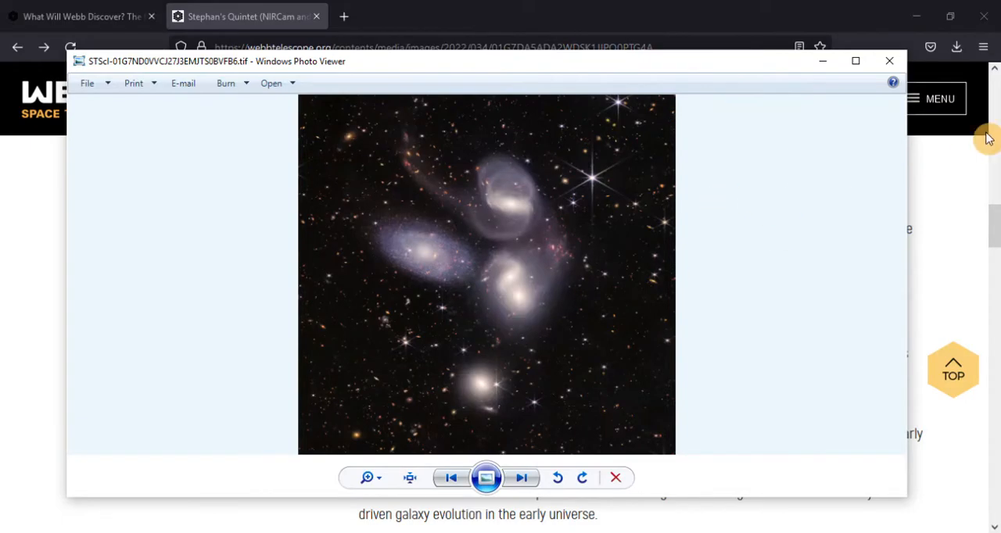
- Close the Stephan's Quintet image and go back to the first-images gallery
click(889, 62)
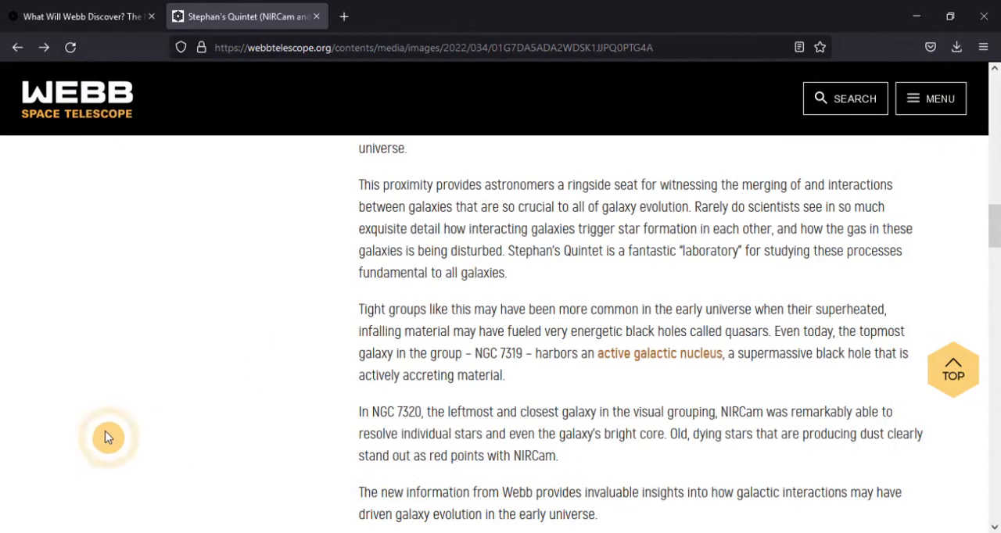
scroll(286, 281, down, 5)
scroll(393, 384, up, 5)
scroll(402, 383, up, 10)
scroll(400, 391, up, 8)
scroll(401, 394, down, 3)
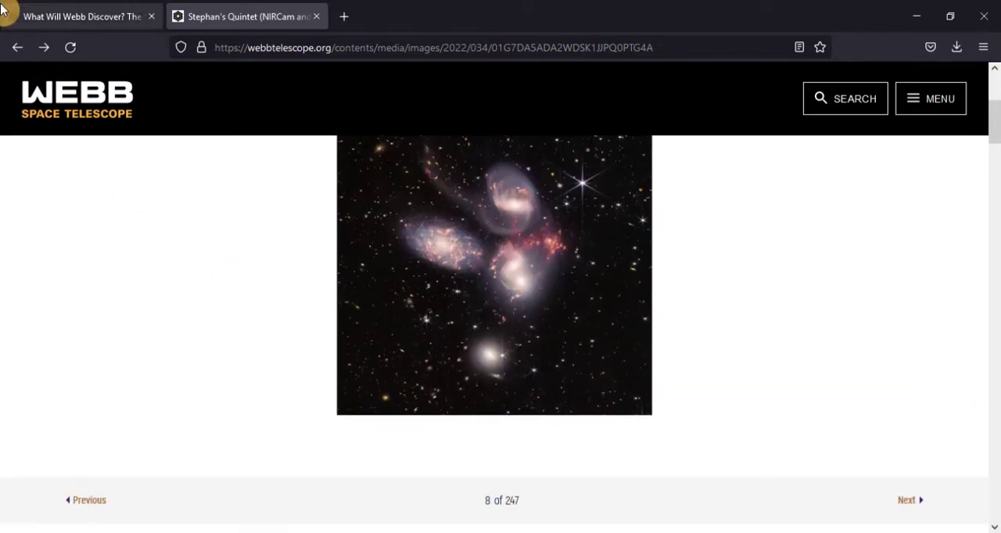
click(8, 47)
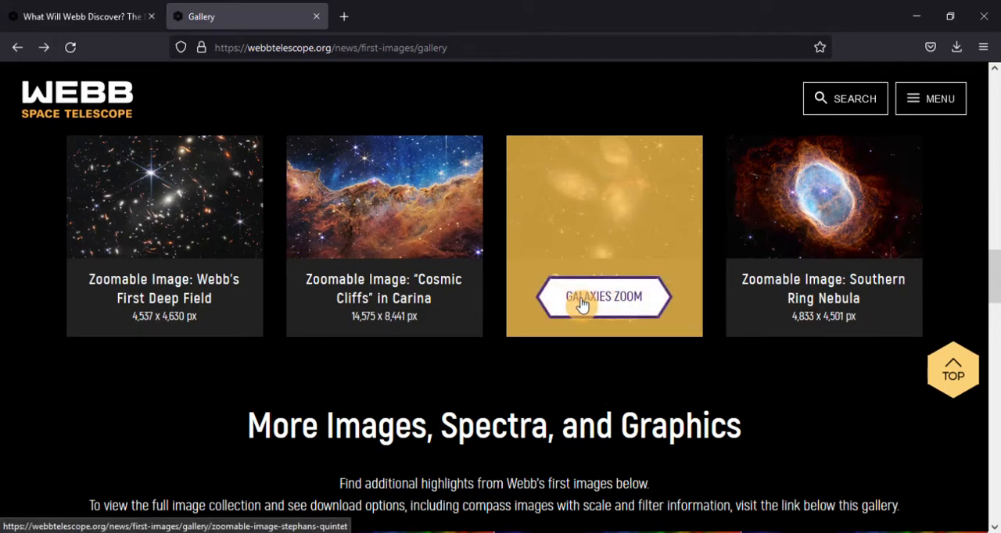
- Open the Cosmic Cliffs in Carina zoomable image and explore it in the viewer
click(385, 310)
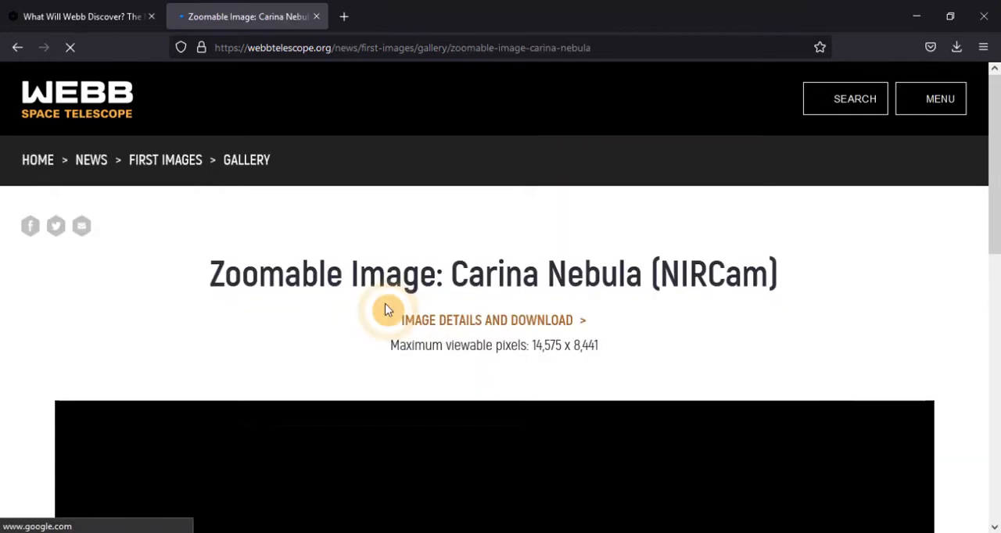
drag(997, 175, 997, 334)
scroll(408, 284, up, 2)
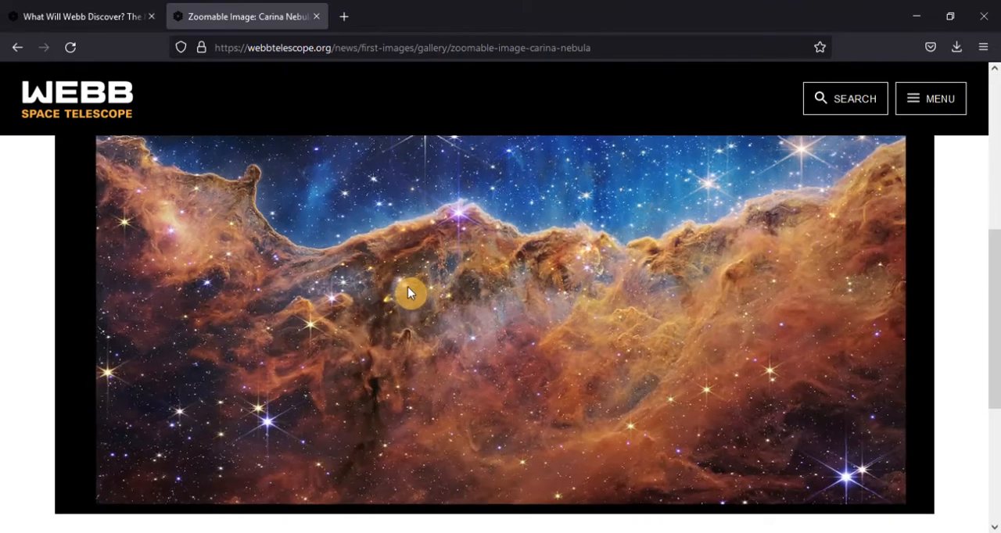
scroll(408, 284, up, 2)
scroll(408, 283, up, 2)
scroll(408, 283, up, 2)
scroll(408, 284, up, 2)
scroll(408, 282, up, 2)
click(485, 301)
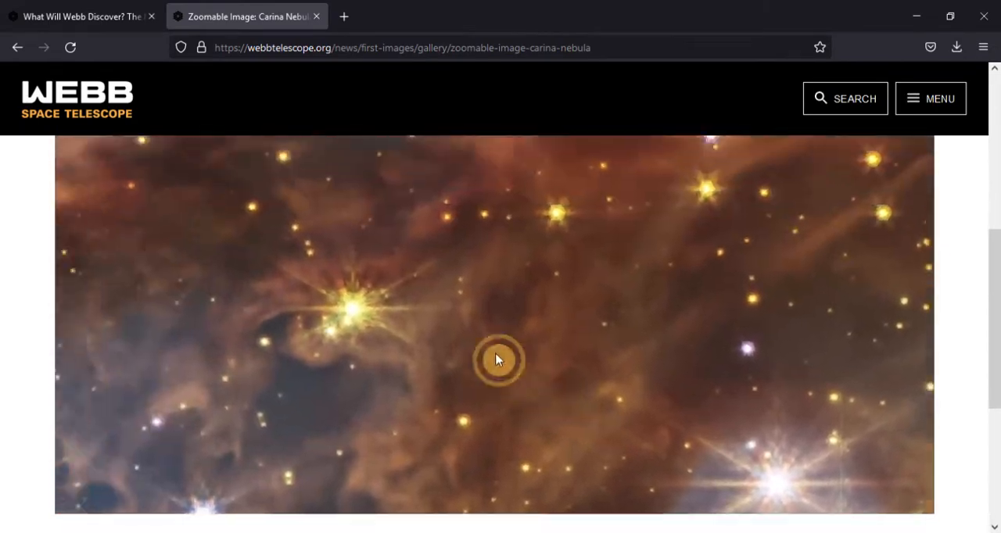
scroll(447, 308, down, 2)
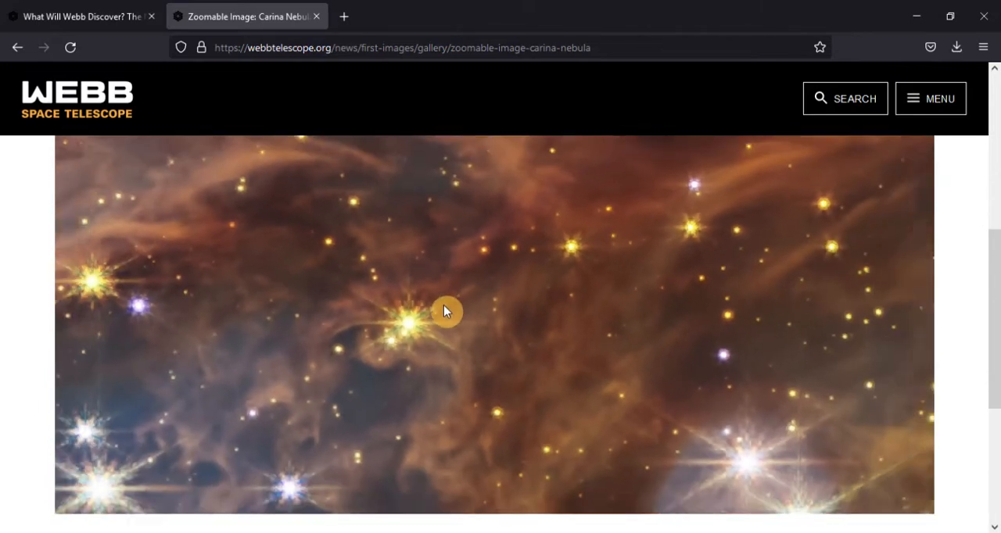
scroll(457, 363, down, 2)
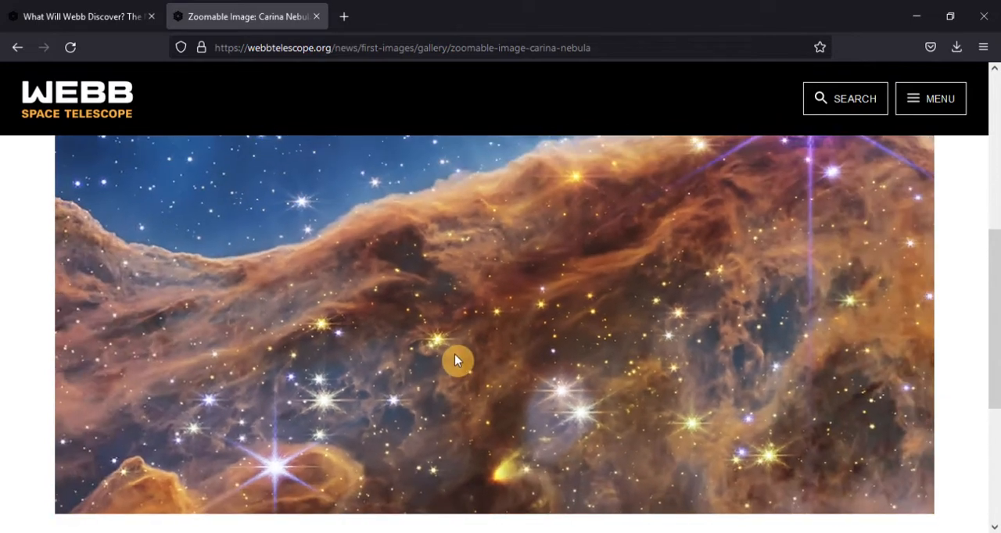